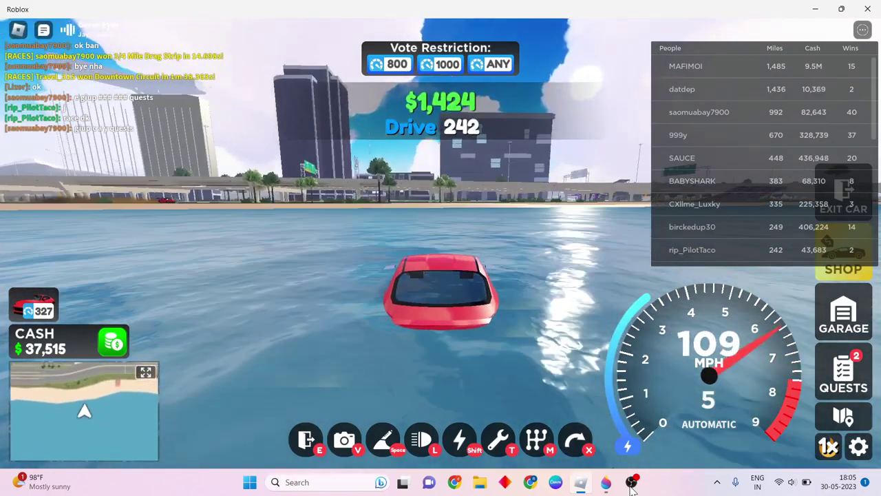
Step: Drive the car up the beach ramp, then pause Roblox to show the People menu
key("d")
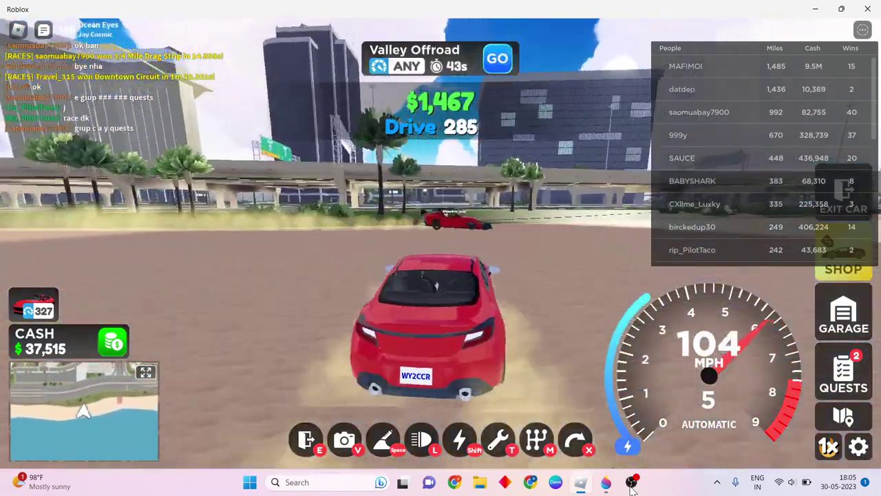
key("w")
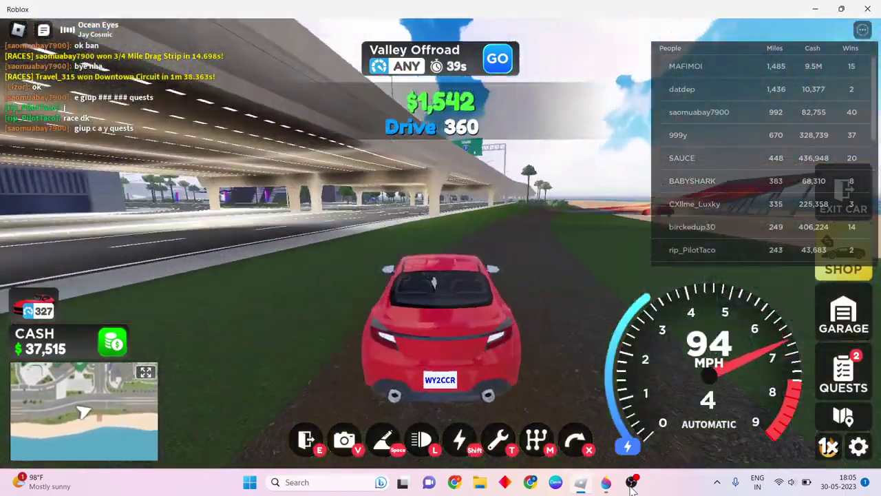
key("d")
key("d")
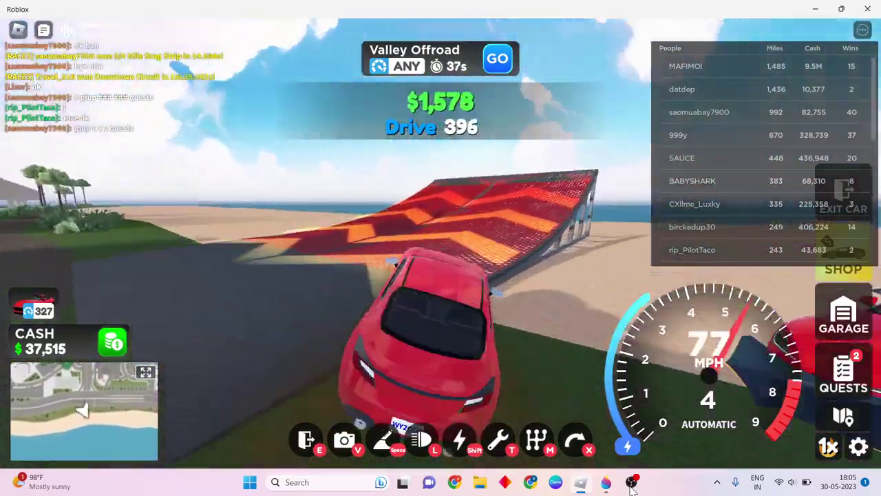
key("w")
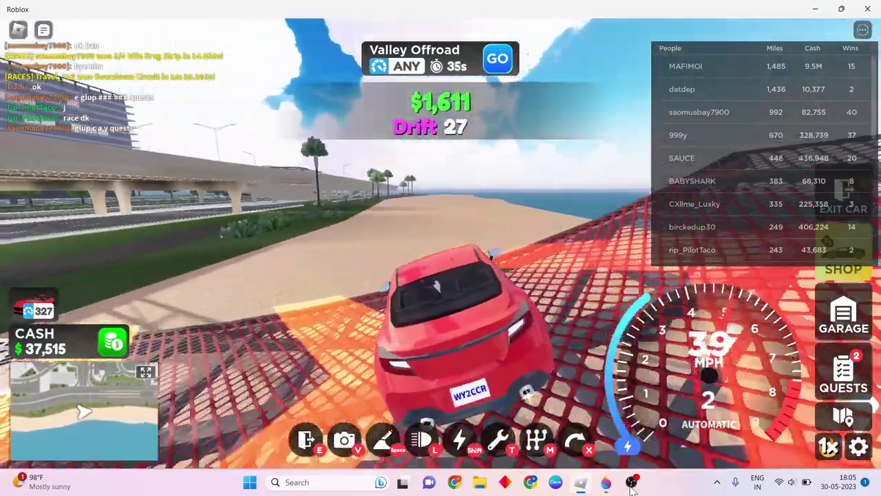
key("Escape")
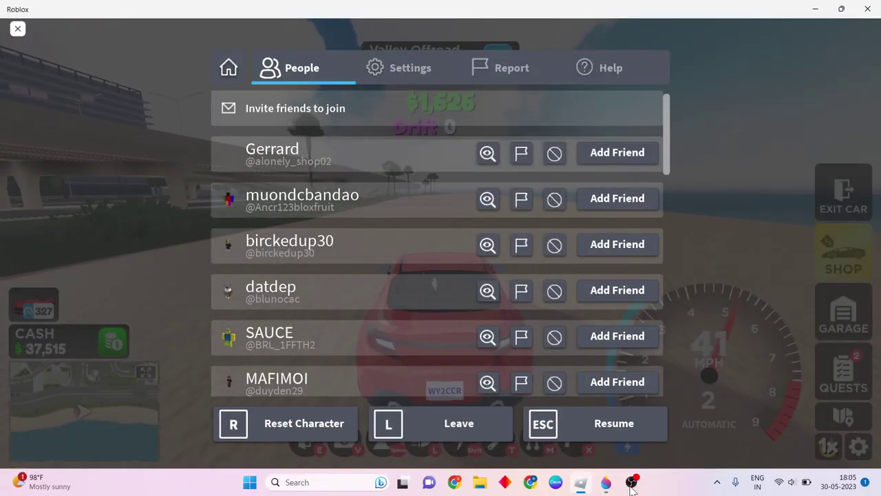
Step: Minimize Roblox and launch Task Manager from Search, maximized to full screen
left_click(816, 9)
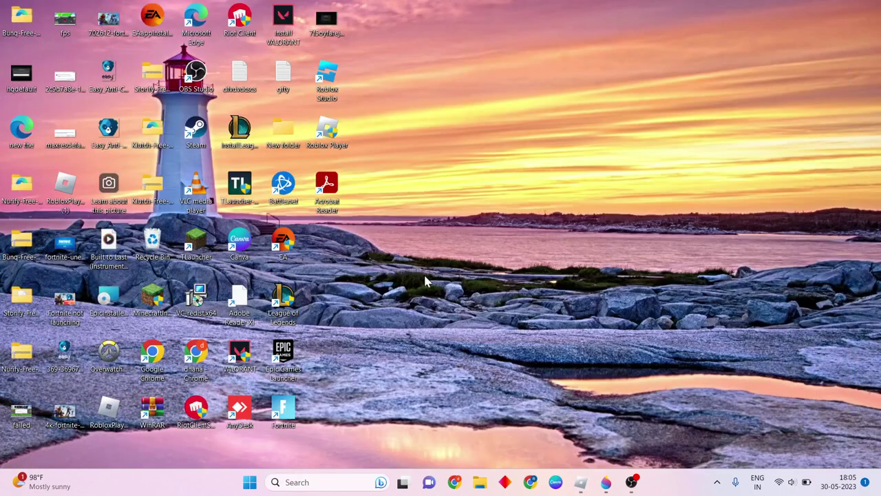
left_click(304, 482)
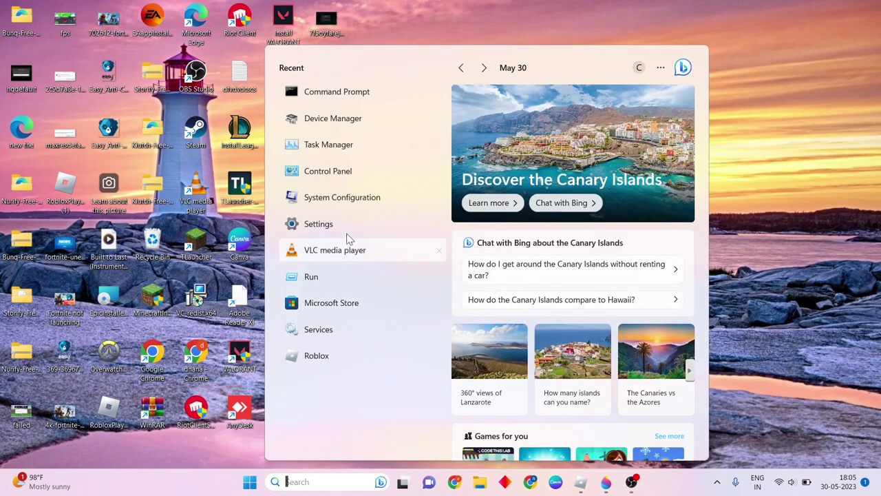
left_click(344, 151)
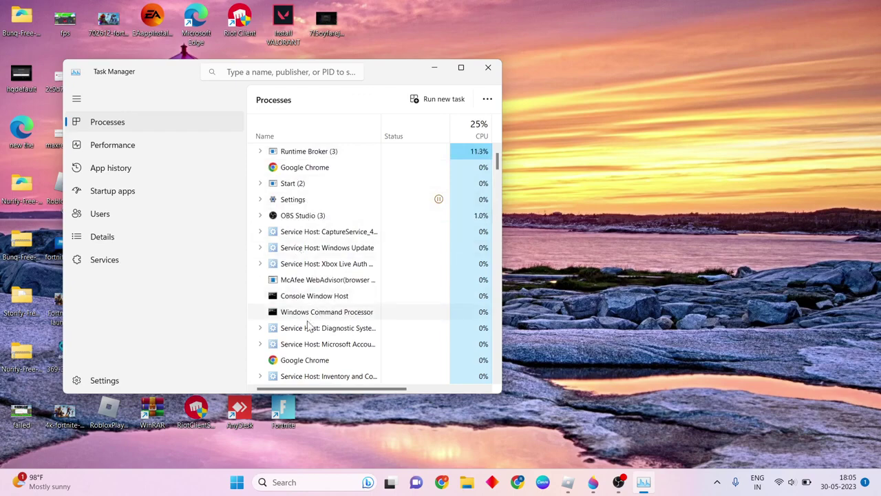
scroll(309, 333, "down", 3)
scroll(310, 337, "down", 3)
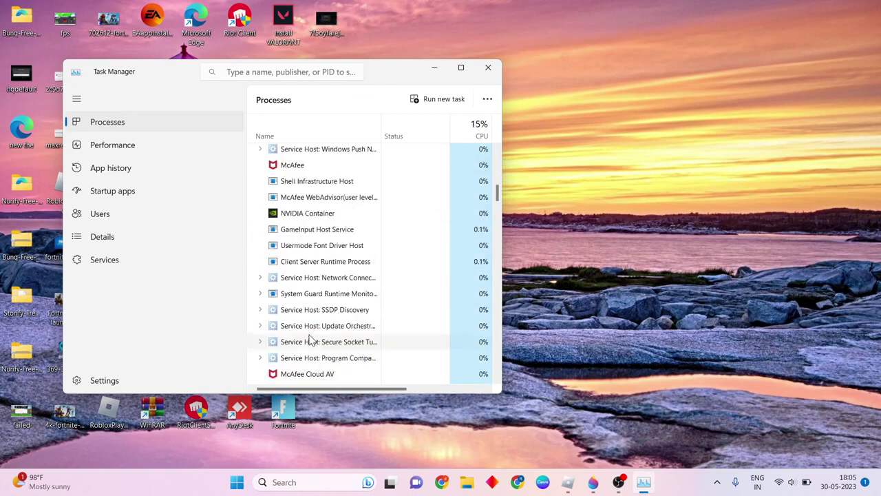
scroll(309, 340, "up", 5)
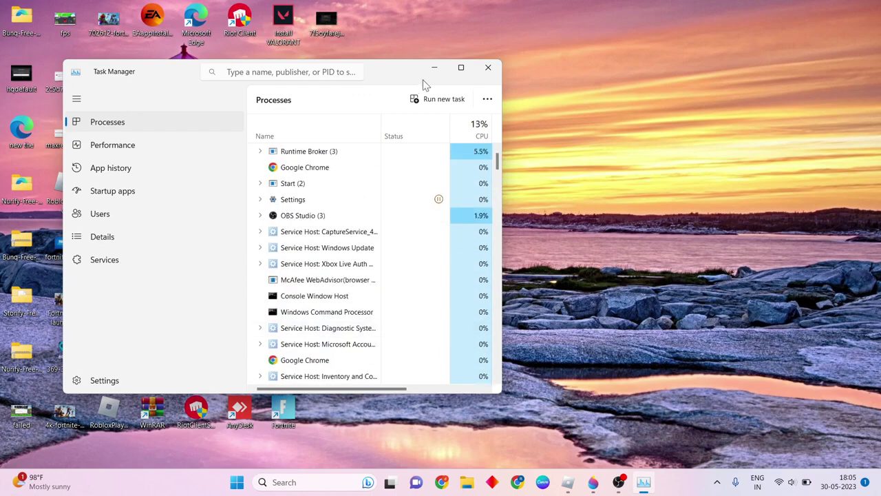
left_click(462, 68)
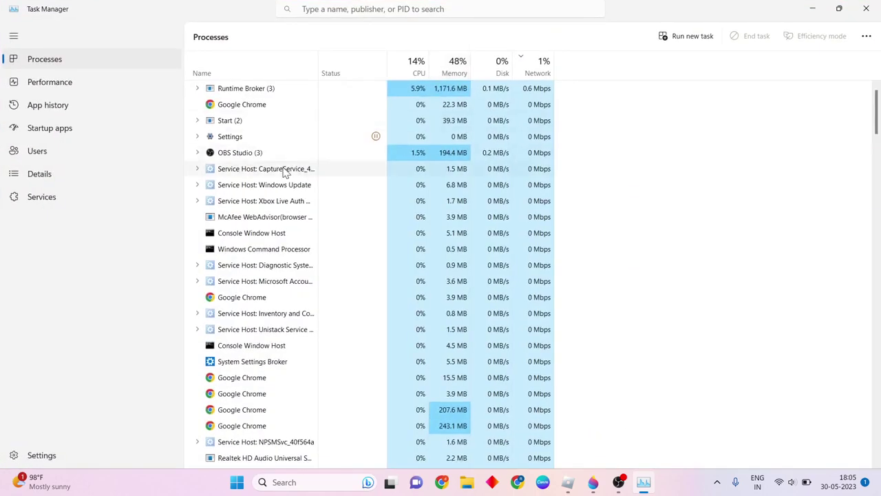
Step: End the Runtime Broker process, then close Task Manager
scroll(249, 370, "down", 2)
scroll(249, 376, "down", 10)
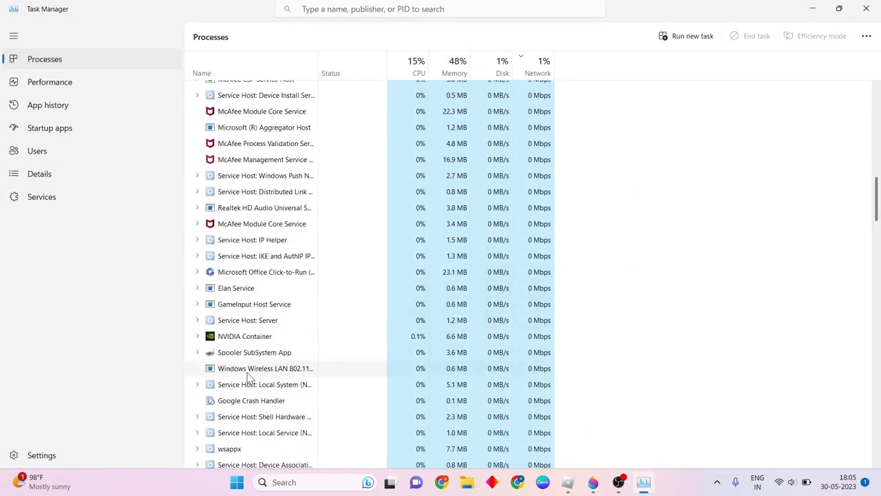
scroll(249, 376, "up", 8)
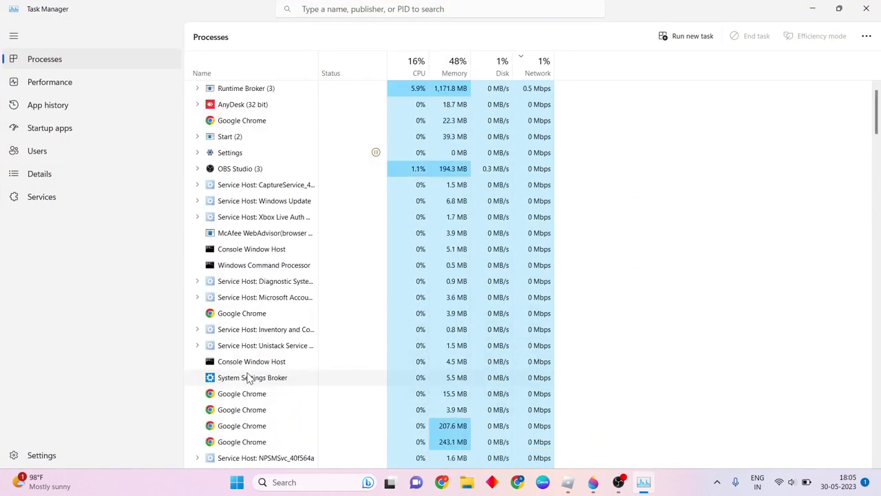
scroll(249, 377, "down", 3)
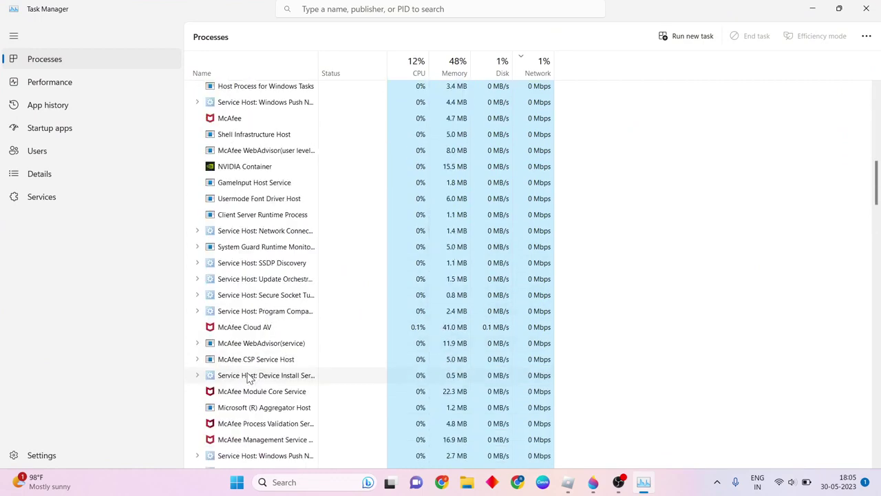
scroll(249, 377, "down", 5)
scroll(249, 377, "down", 13)
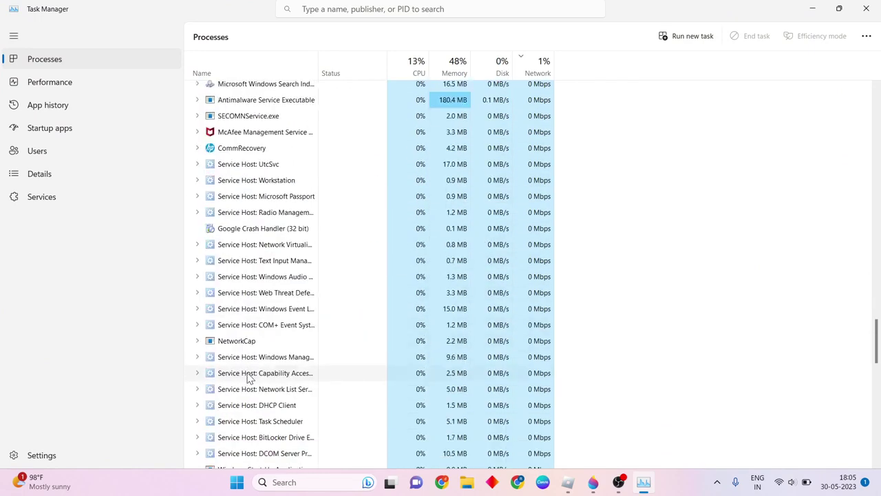
scroll(249, 376, "down", 10)
scroll(249, 378, "up", 20)
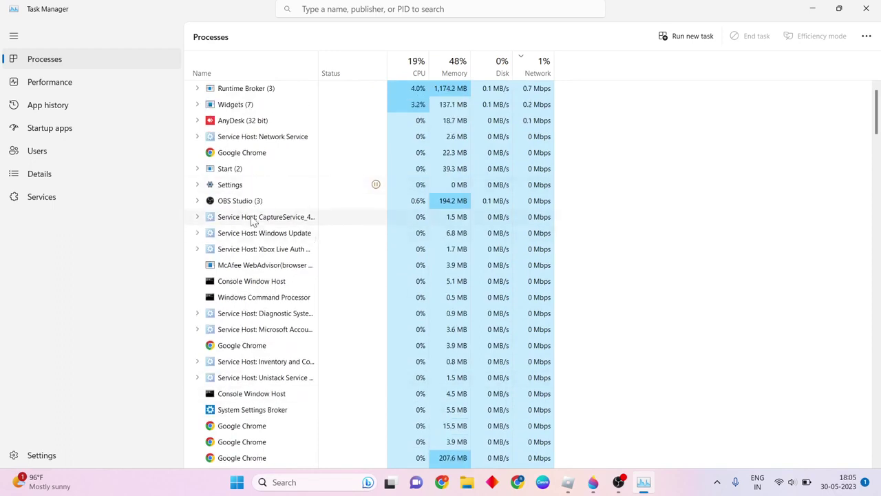
mouse_move(594, 478)
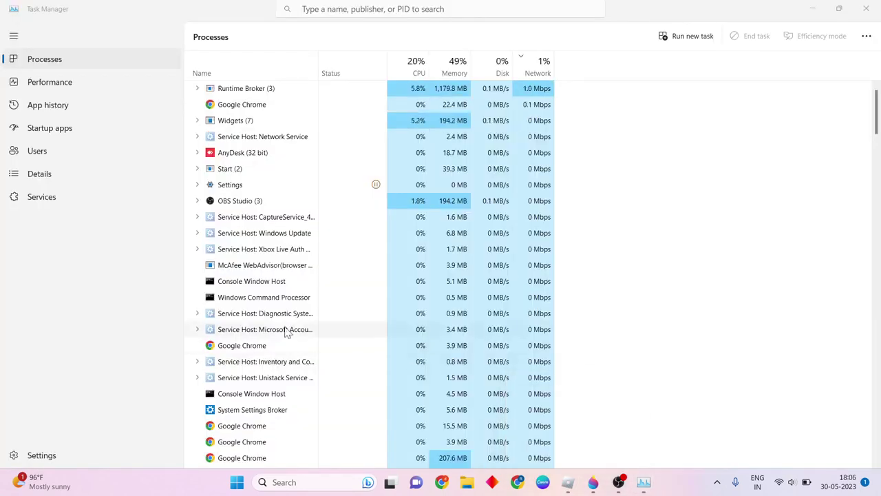
scroll(285, 332, "down", 8)
scroll(286, 332, "up", 8)
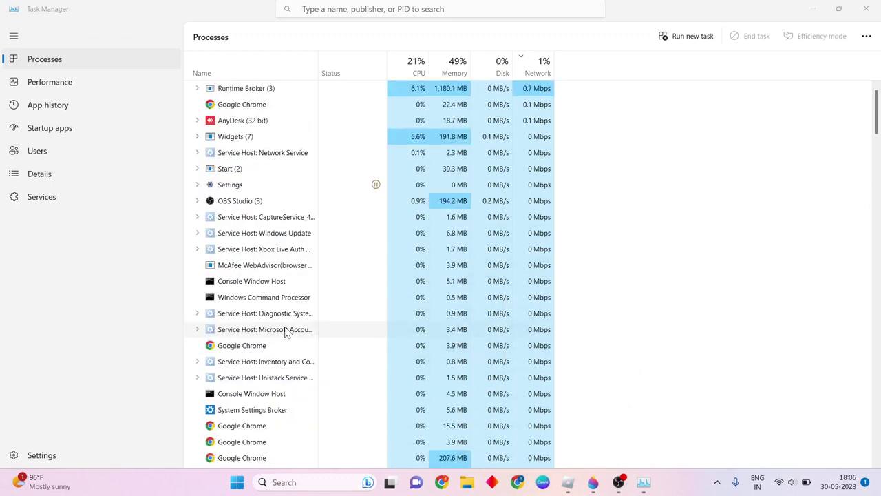
right_click(258, 92)
left_click(297, 120)
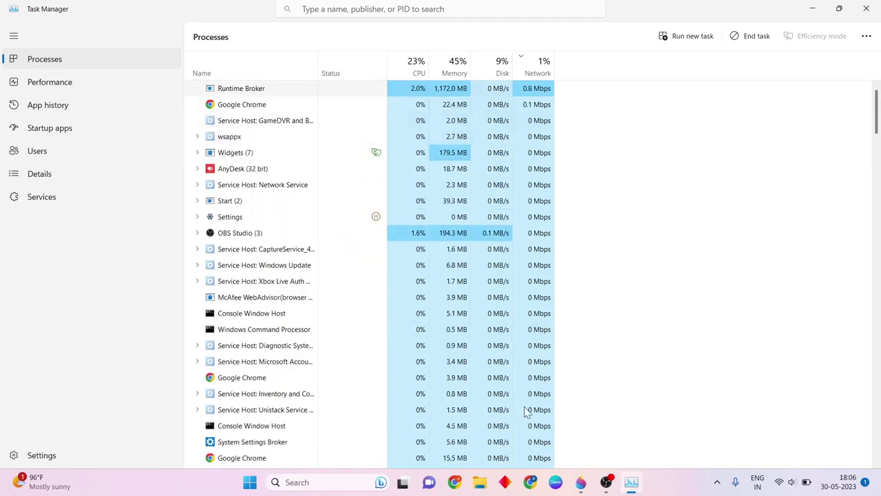
left_click(867, 9)
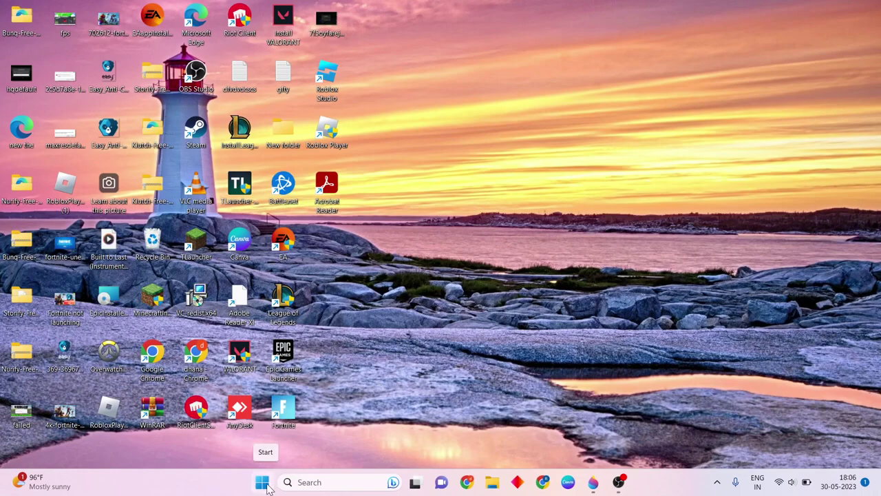
Step: Search 'cmd' and run Command Prompt as administrator
left_click(316, 484)
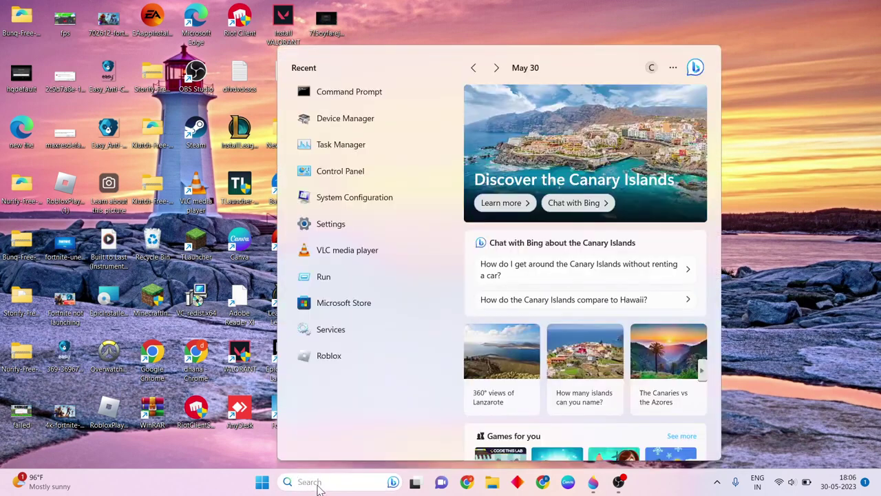
type("cmd")
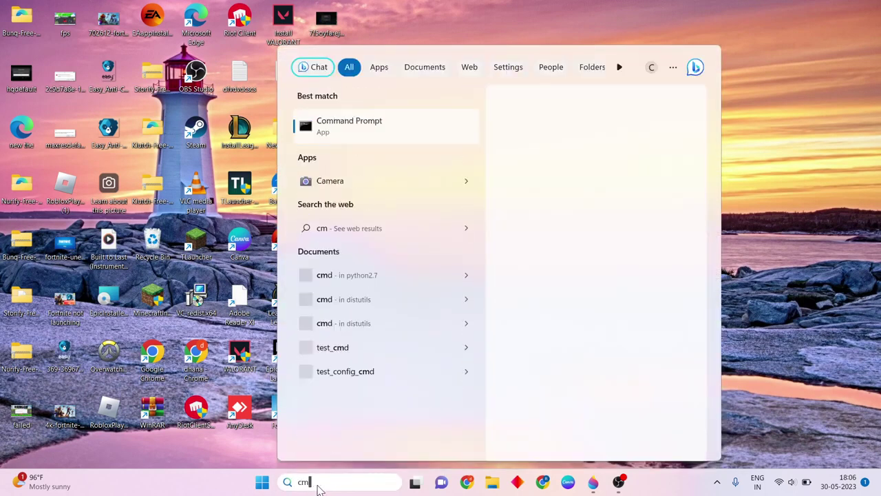
right_click(346, 139)
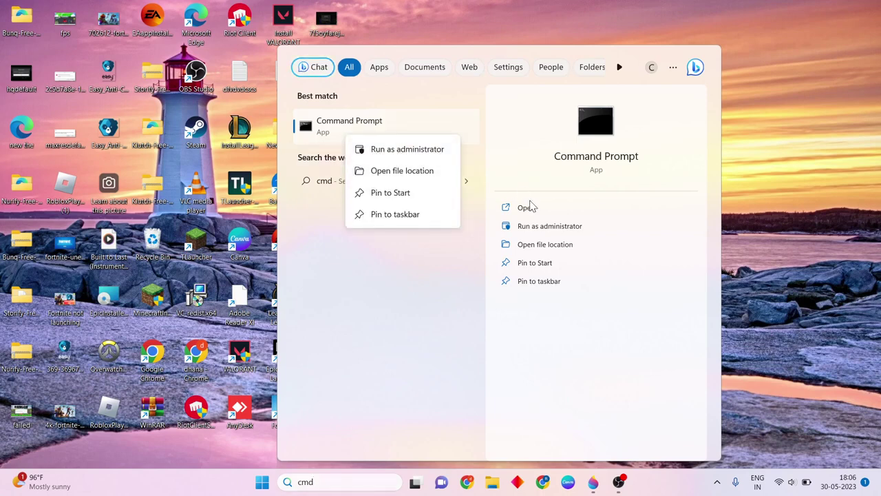
left_click(541, 228)
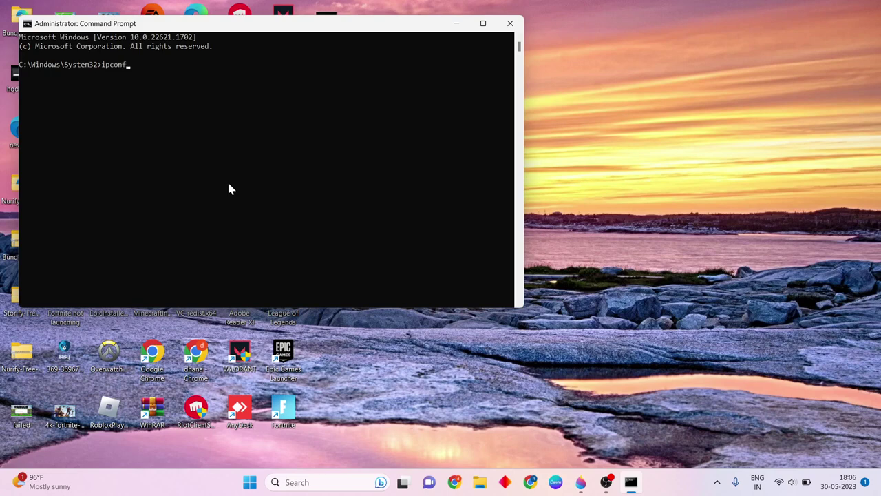
Step: Run ipconfig /flushdns and netsh int ip reset, then exit Command Prompt
type("/flushdns")
key("Return")
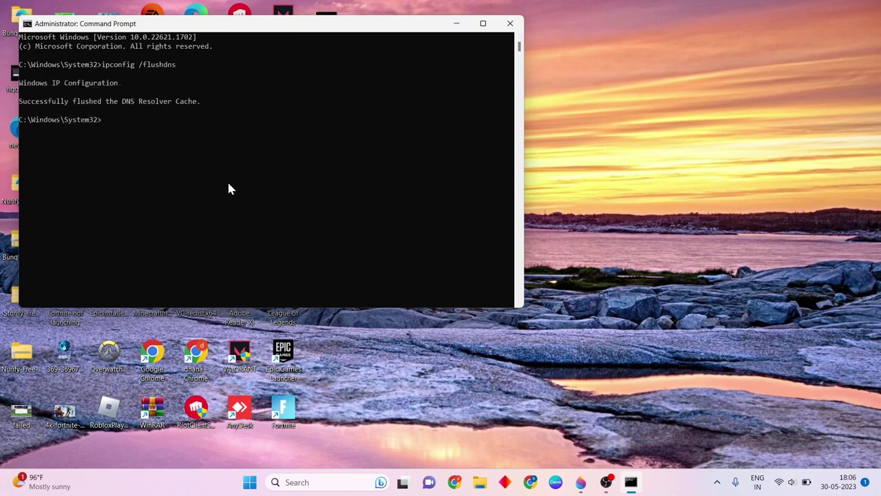
type("netsh int ip reset")
key("Return")
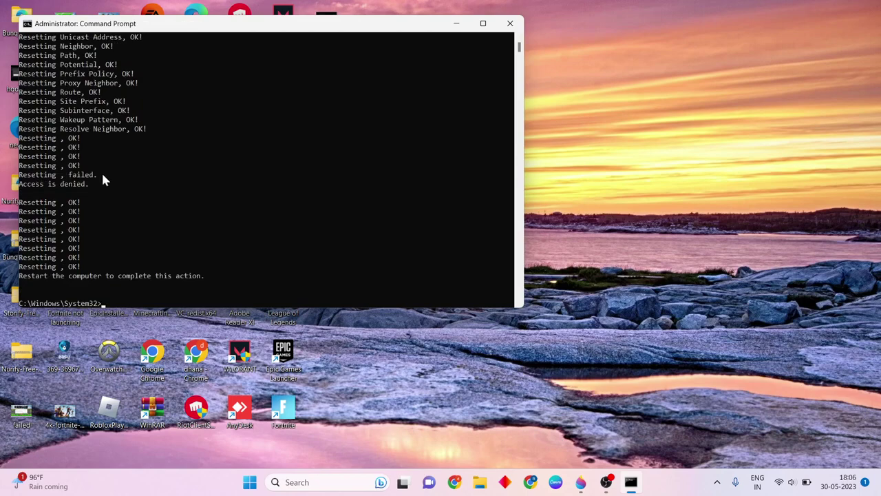
type("exit")
key("Return")
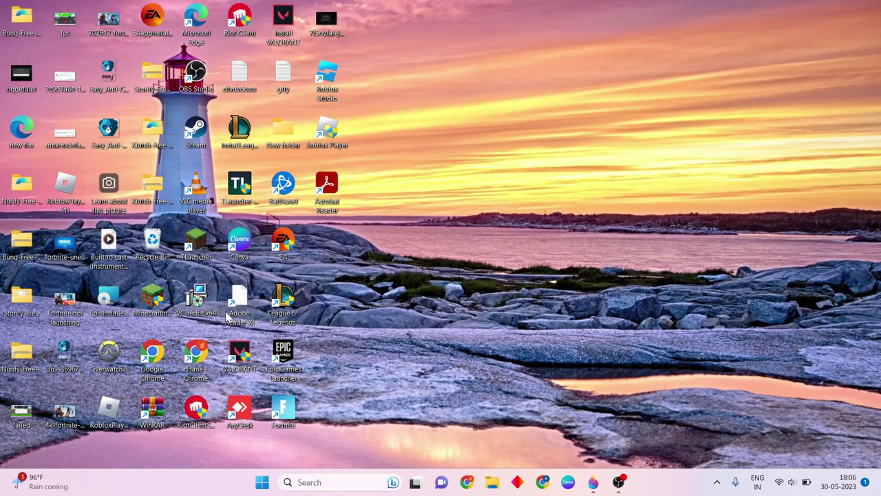
Step: Open Control Panel from Search and view its items as Large icons
left_click(318, 479)
type("control")
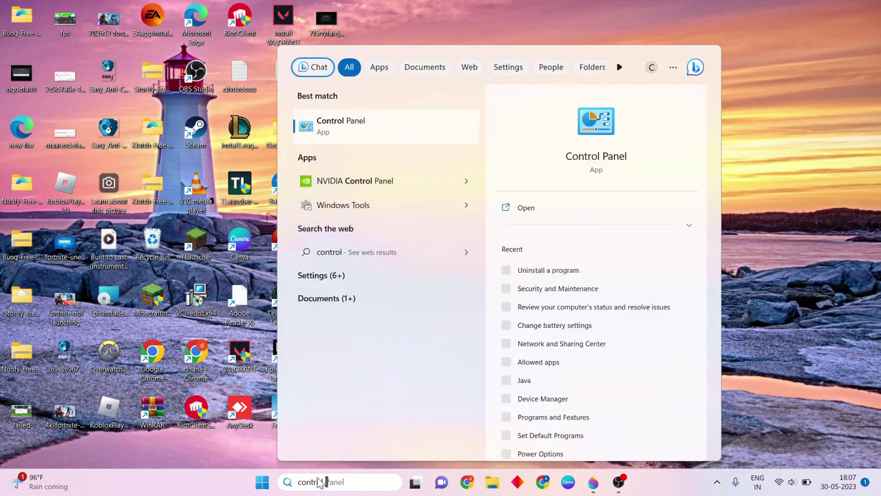
type(" panel")
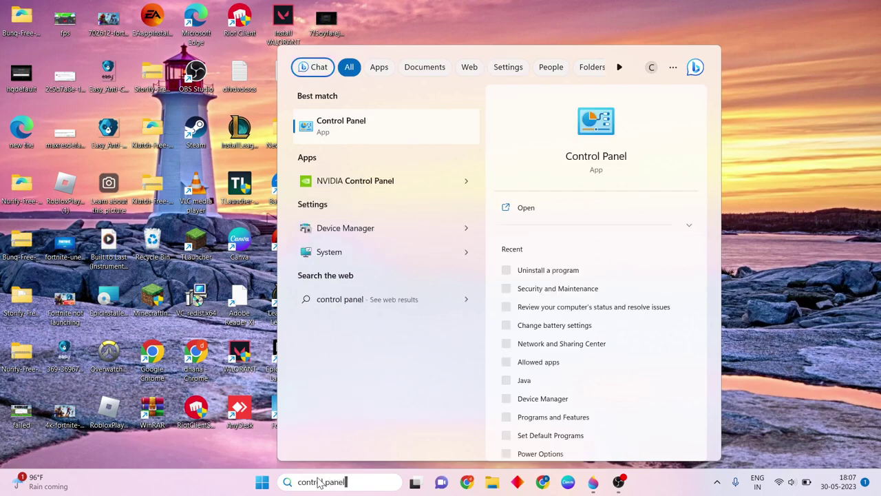
right_click(339, 126)
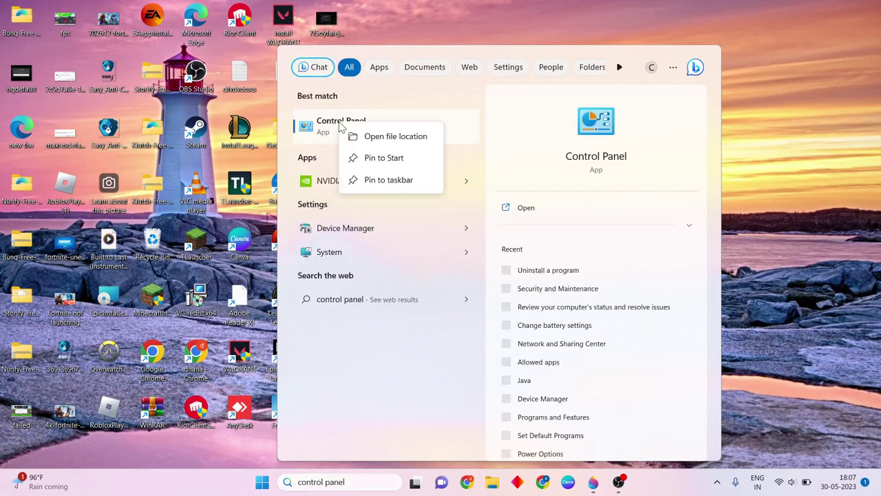
left_click(452, 126)
left_click(451, 126)
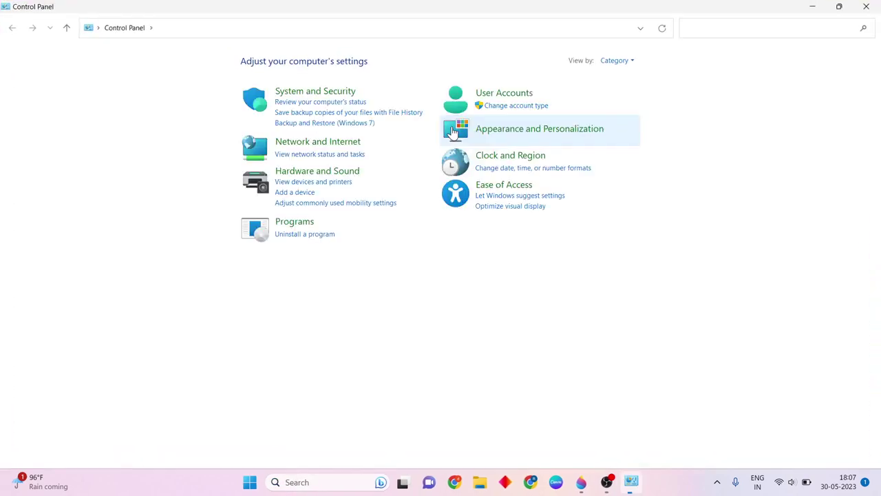
left_click(616, 62)
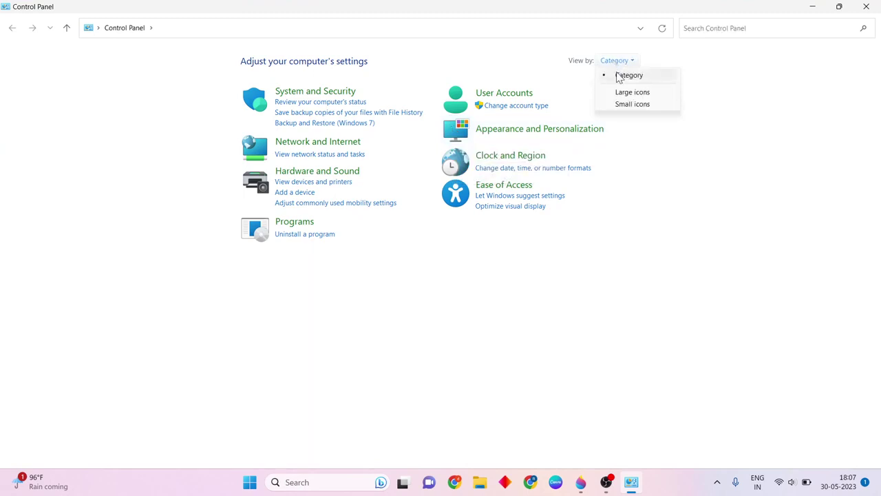
left_click(624, 95)
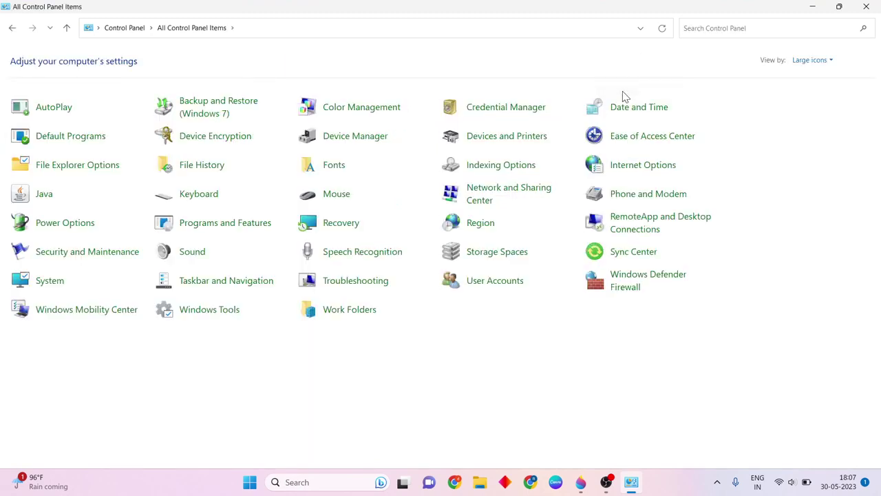
Step: Go to Network and Sharing Center's Change adapter settings
right_click(476, 195)
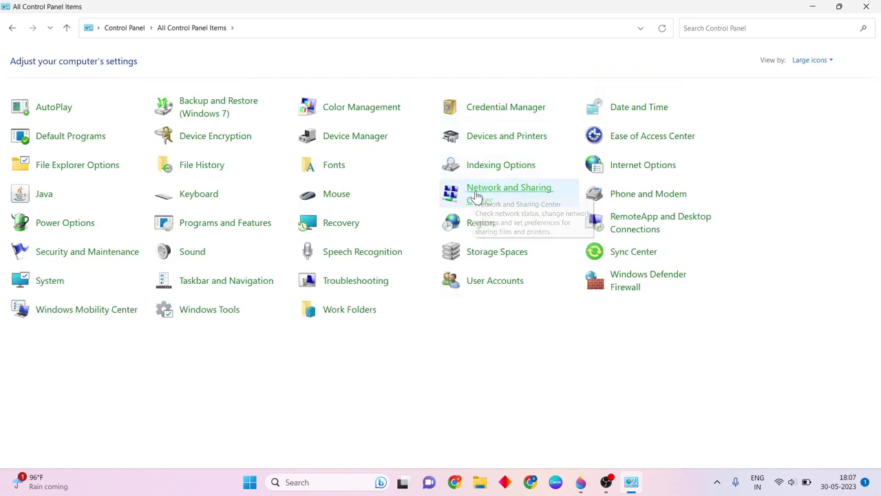
left_click(471, 190)
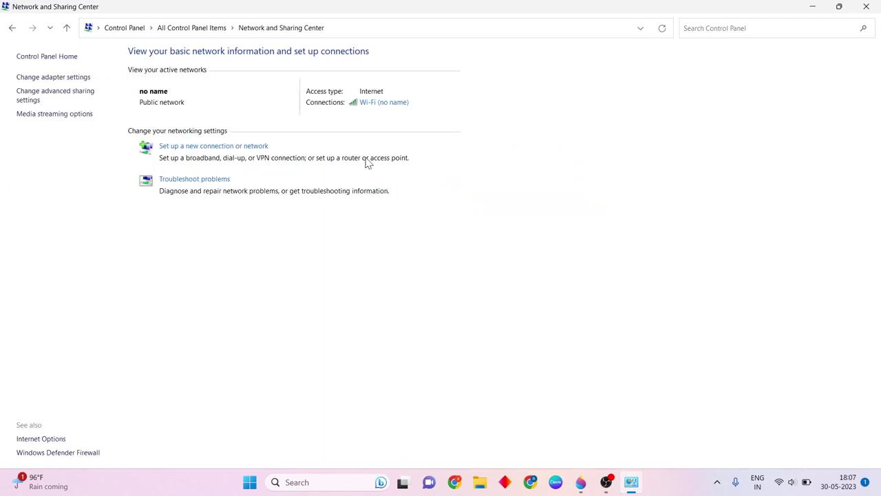
left_click(53, 79)
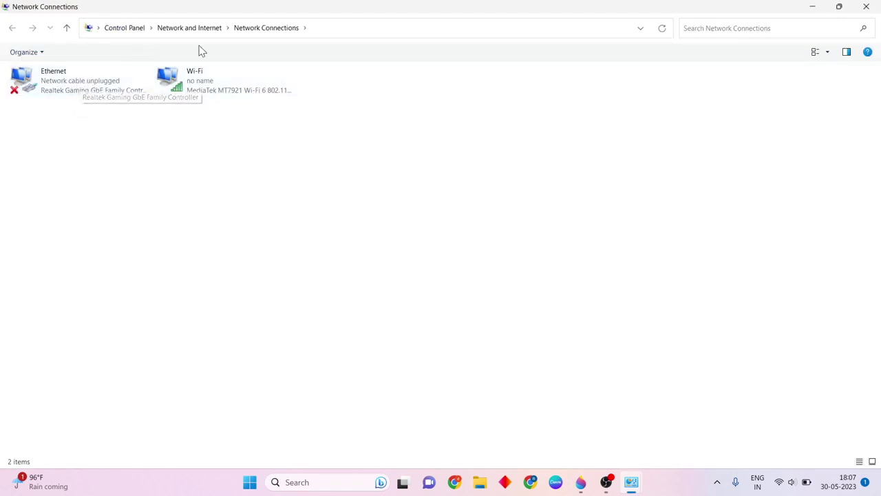
Step: Set Wi-Fi's IPv4 DNS servers to 8.8.8.8 and 8.8.4.4, save, and close Network Connections
right_click(235, 93)
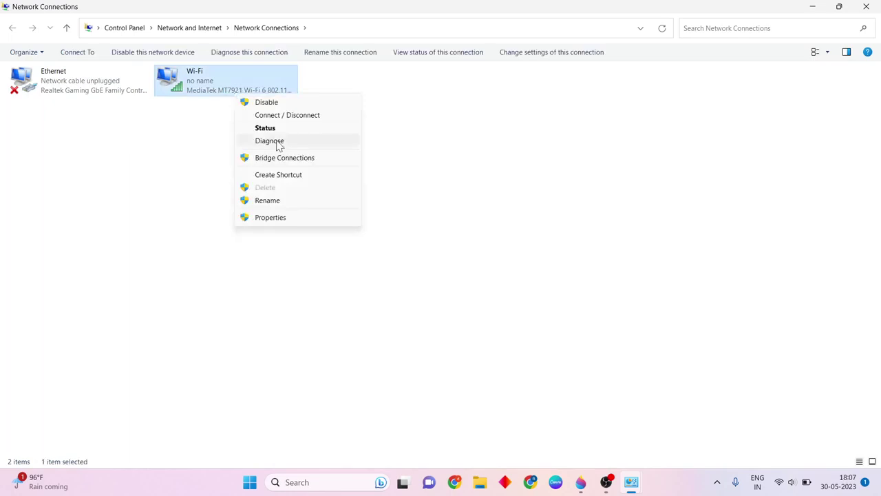
left_click(290, 217)
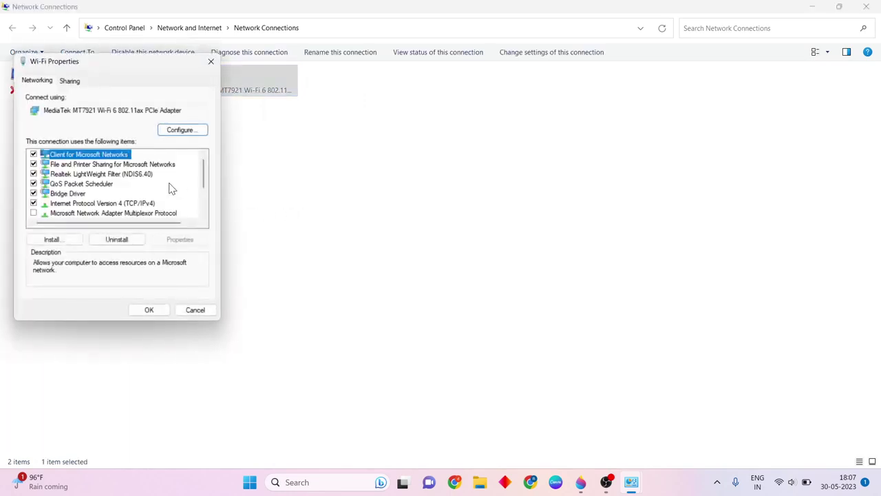
left_click(104, 205)
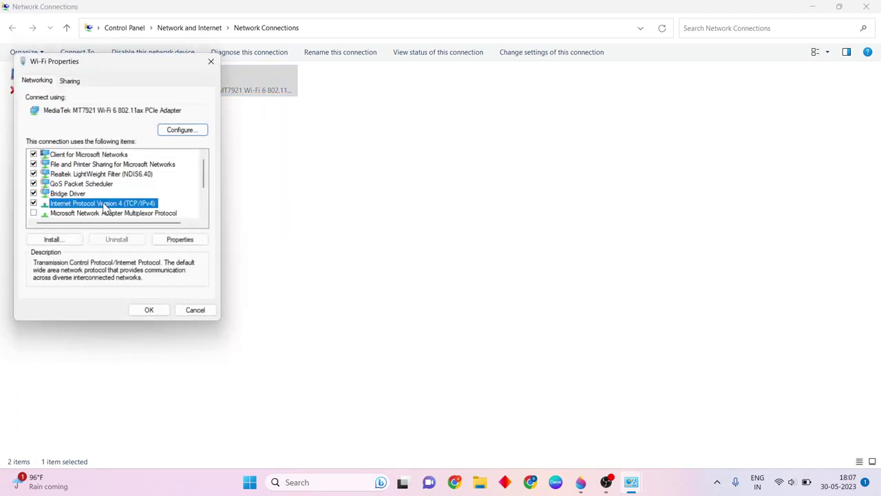
left_click(186, 238)
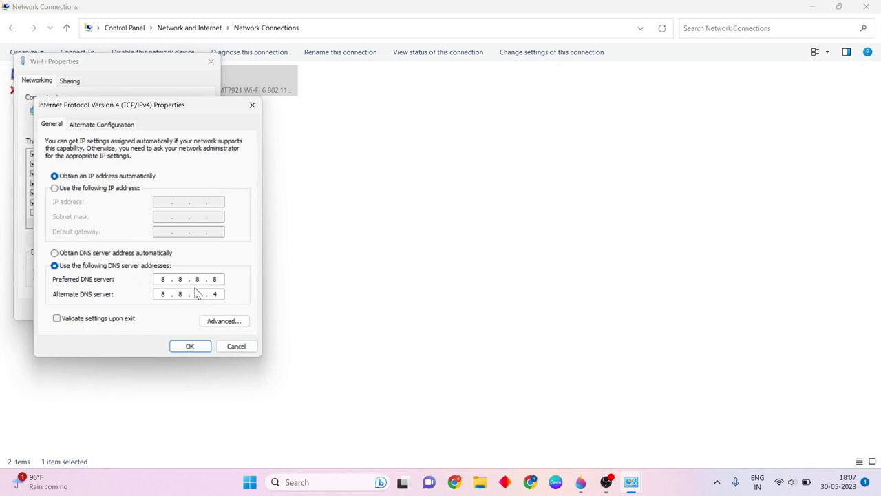
left_click(190, 346)
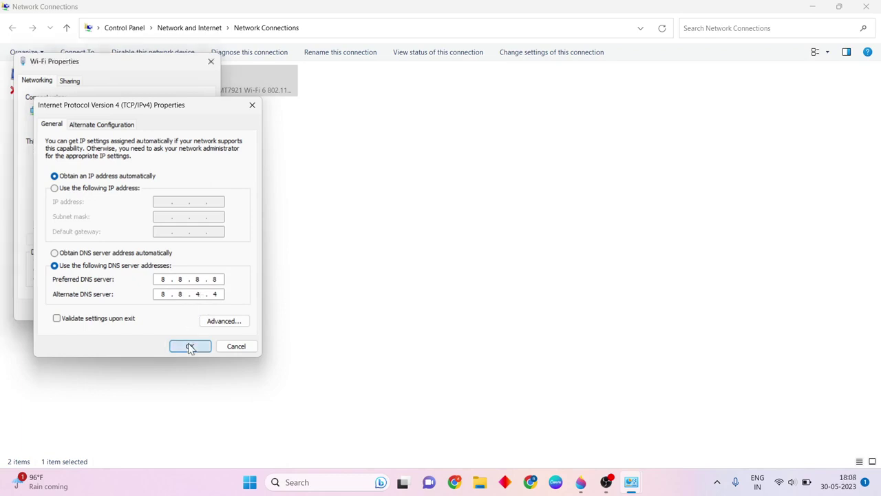
left_click(149, 310)
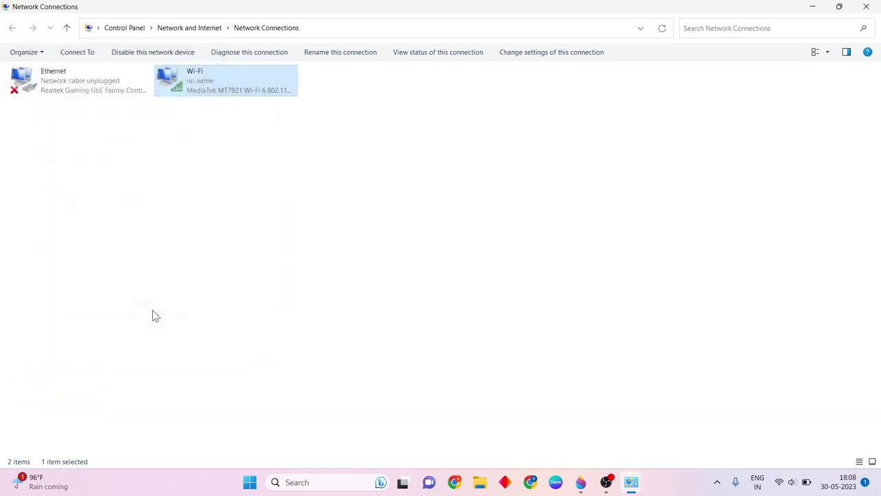
left_click(865, 5)
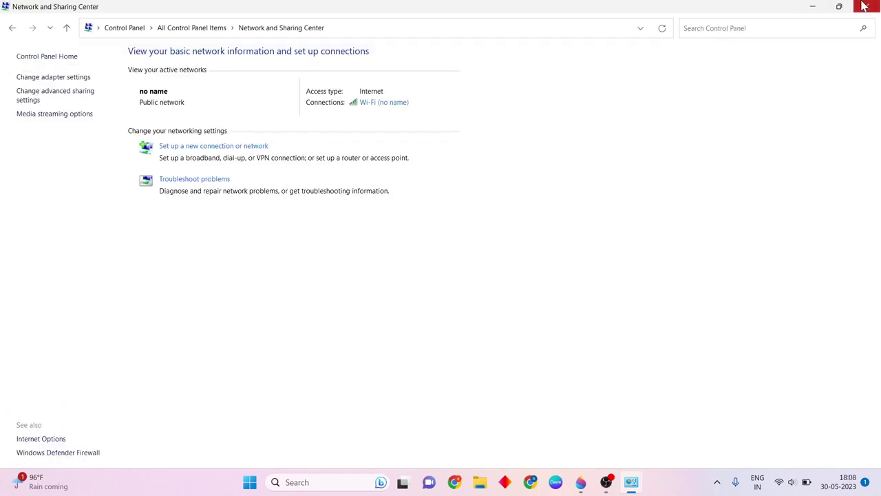
Step: Close Network and Sharing Center, show Restart in Start's power menu, then dismiss both menus
left_click(865, 6)
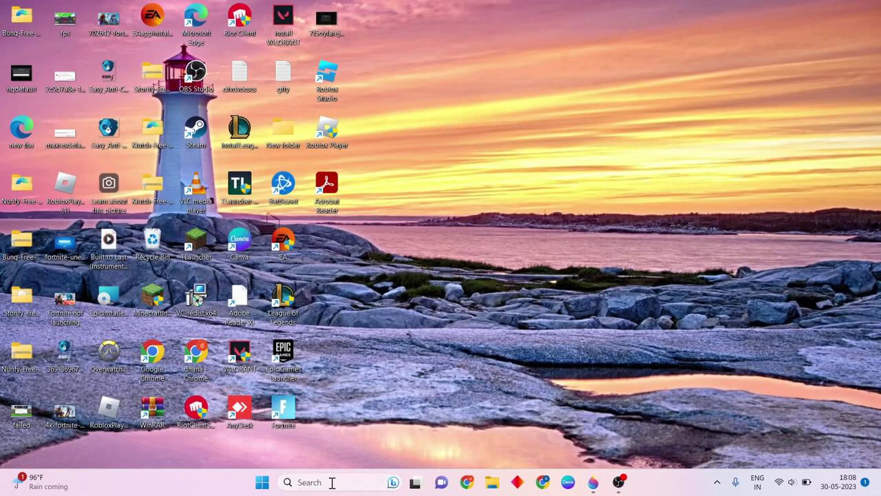
left_click(263, 484)
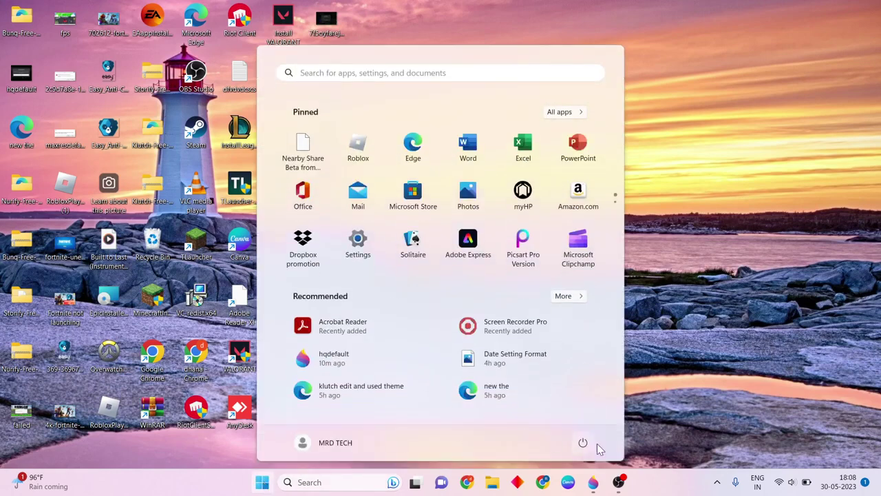
left_click(582, 442)
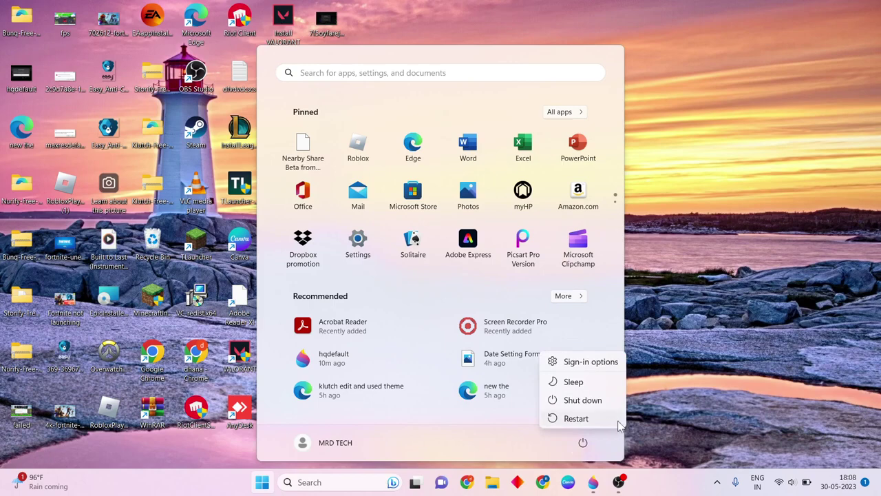
key("Escape")
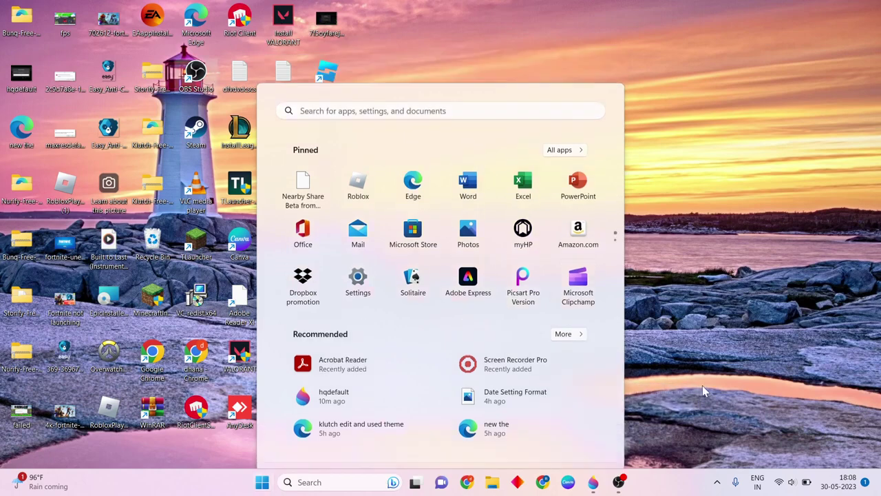
key("Escape")
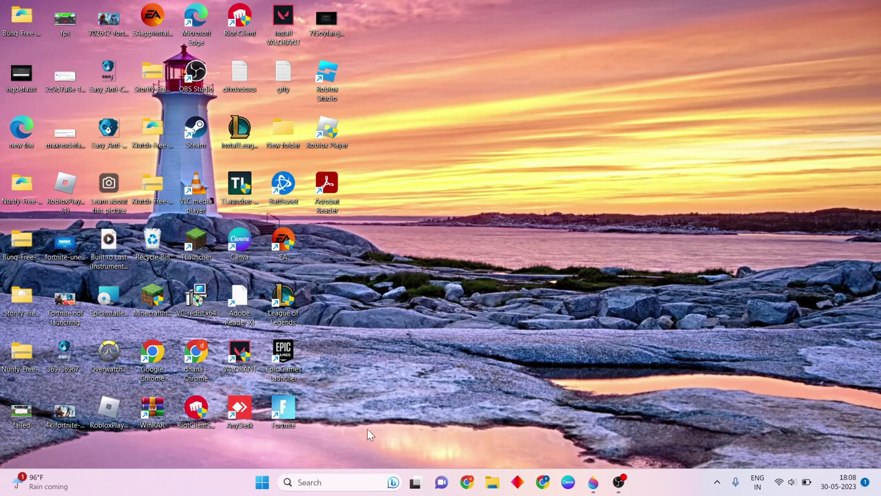
Step: Open Settings > Apps > Installed apps and scroll down to Roblox
left_click(335, 479)
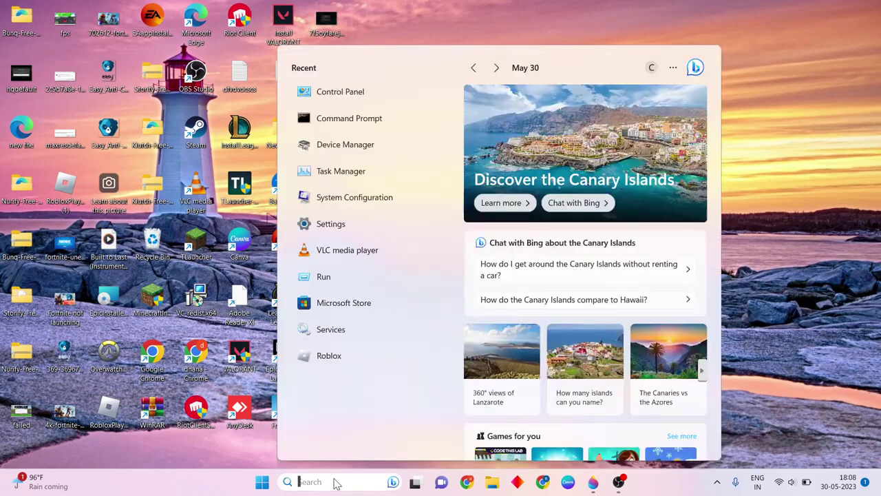
left_click(338, 224)
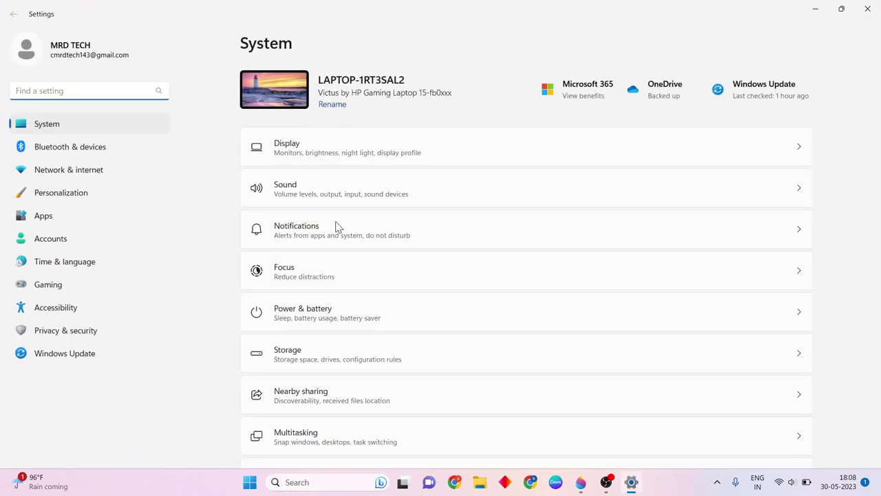
left_click(53, 221)
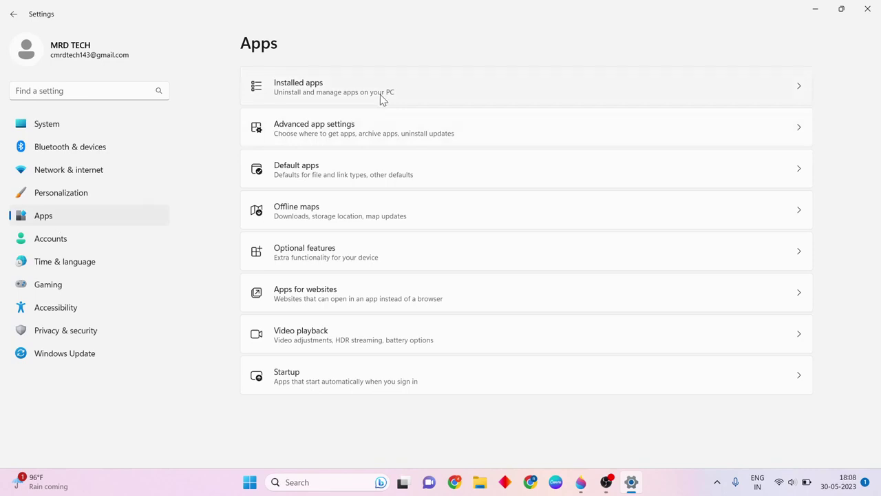
left_click(382, 99)
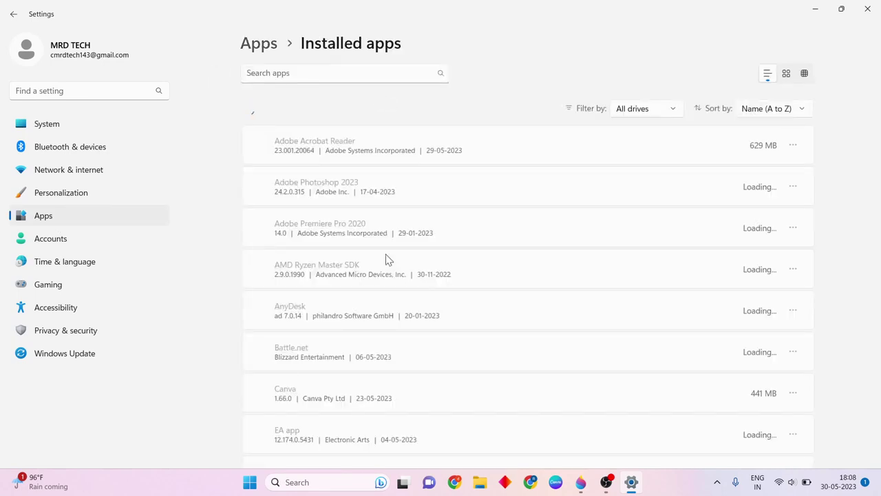
scroll(385, 255, "down", 5)
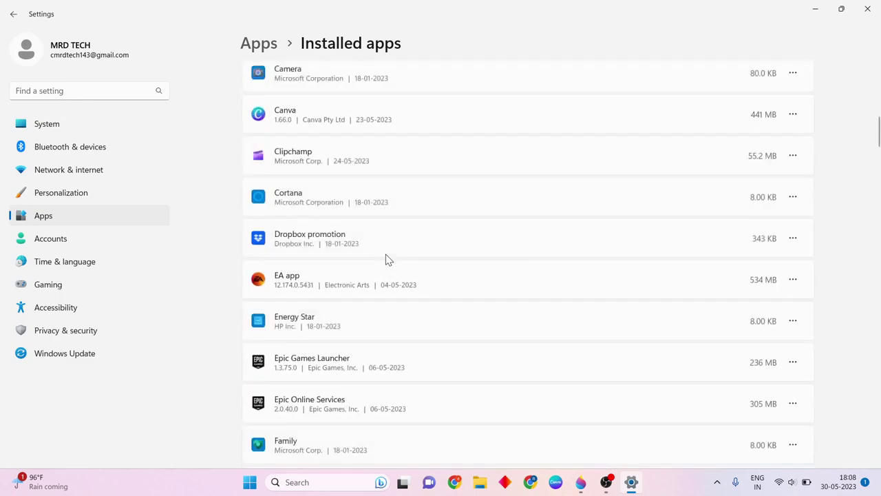
scroll(385, 258, "down", 2)
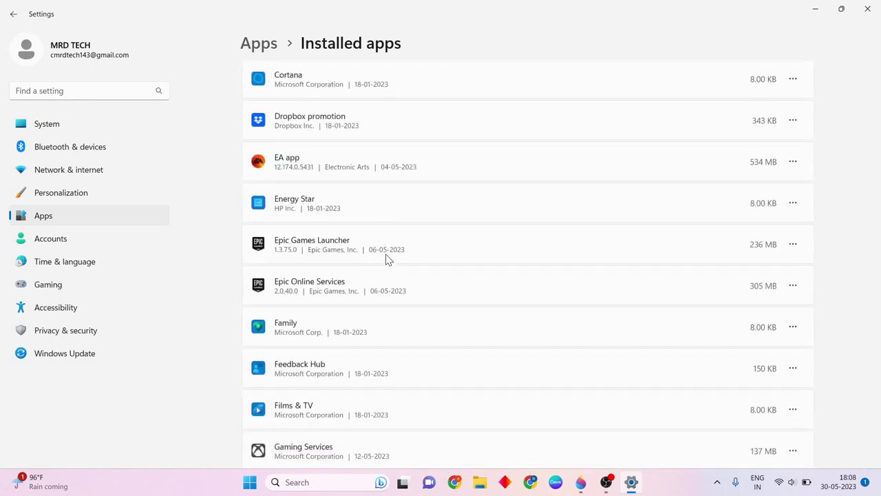
scroll(385, 258, "down", 2)
scroll(385, 258, "down", 12)
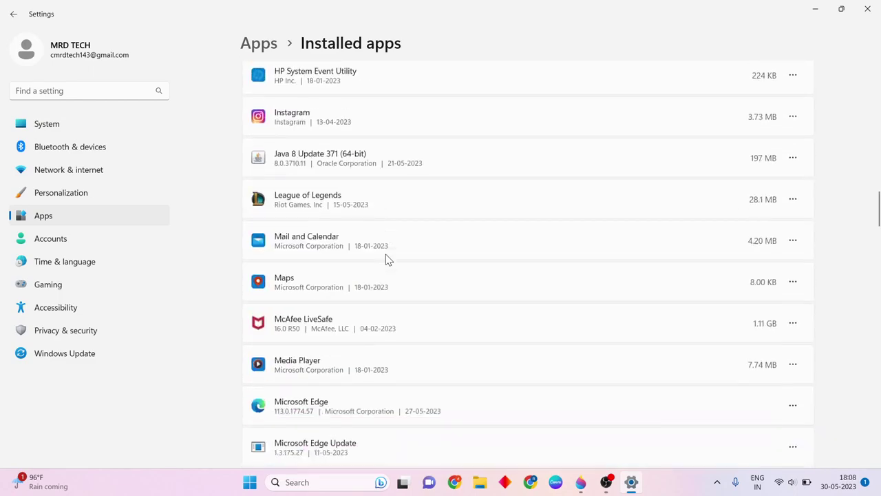
scroll(385, 259, "down", 20)
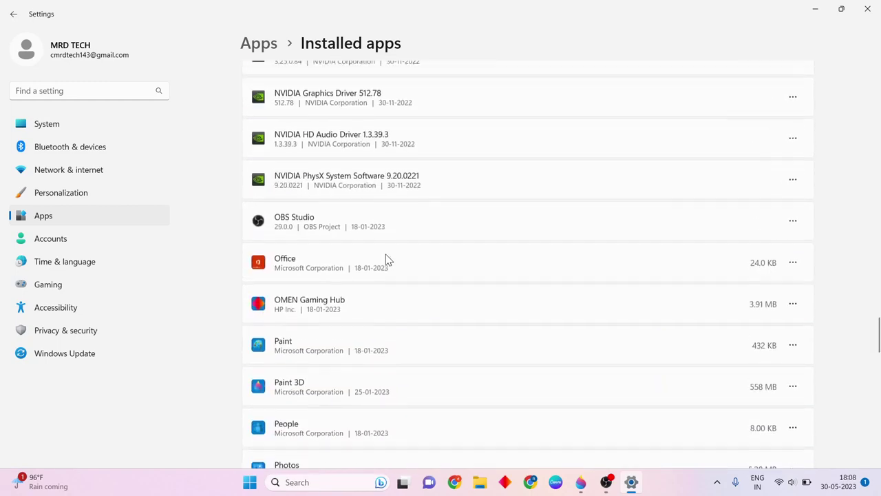
scroll(386, 259, "down", 2)
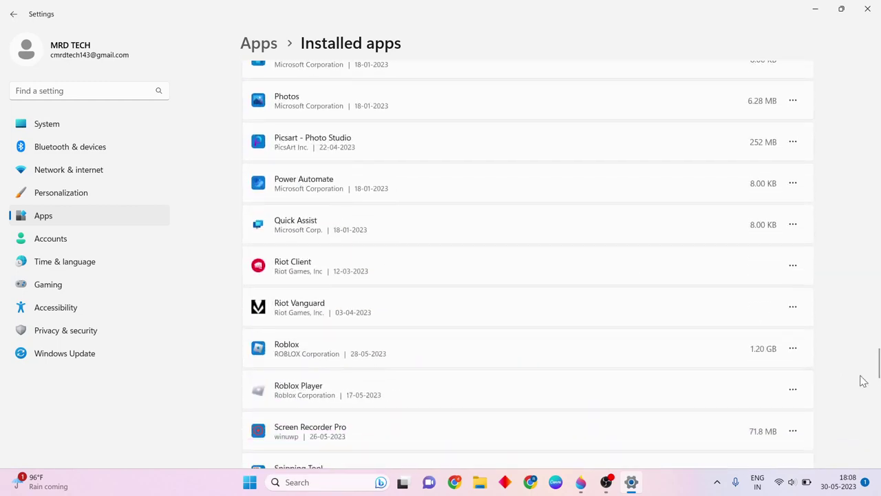
Step: Reset the Roblox app from its Advanced options, then minimize Settings
left_click(793, 349)
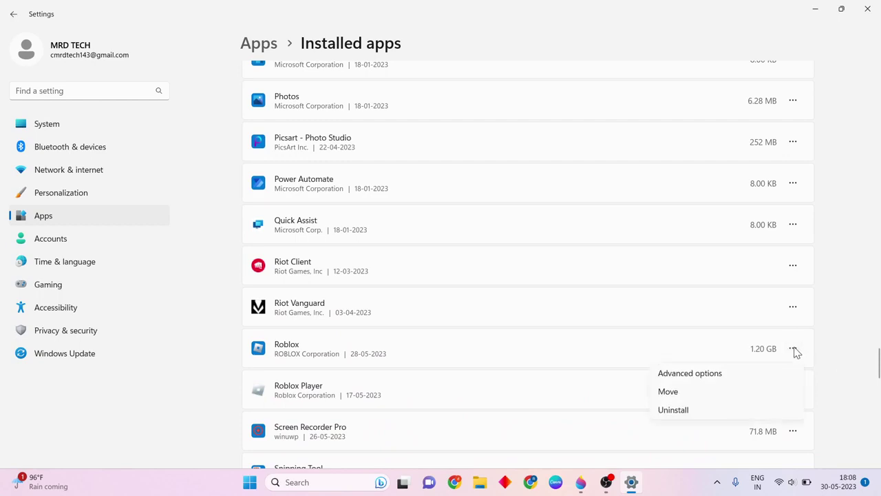
left_click(690, 373)
scroll(450, 271, "down", 4)
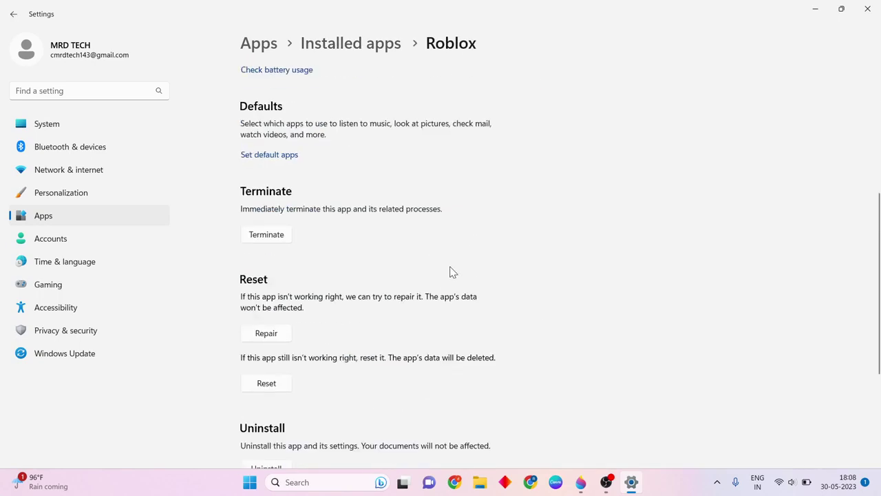
scroll(450, 271, "down", 2)
left_click(266, 329)
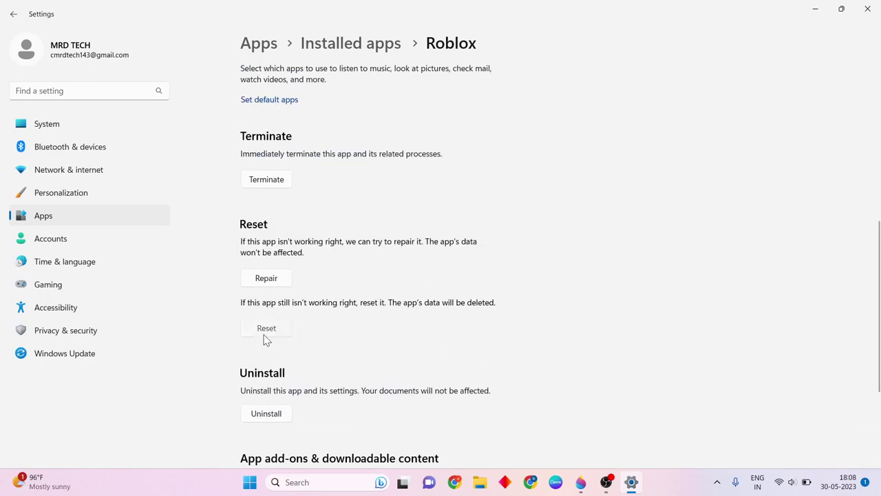
left_click(435, 339)
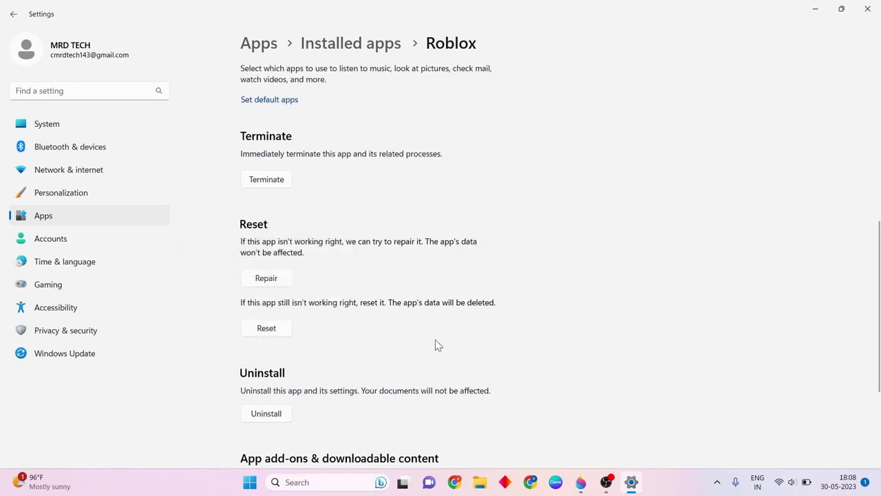
left_click(819, 7)
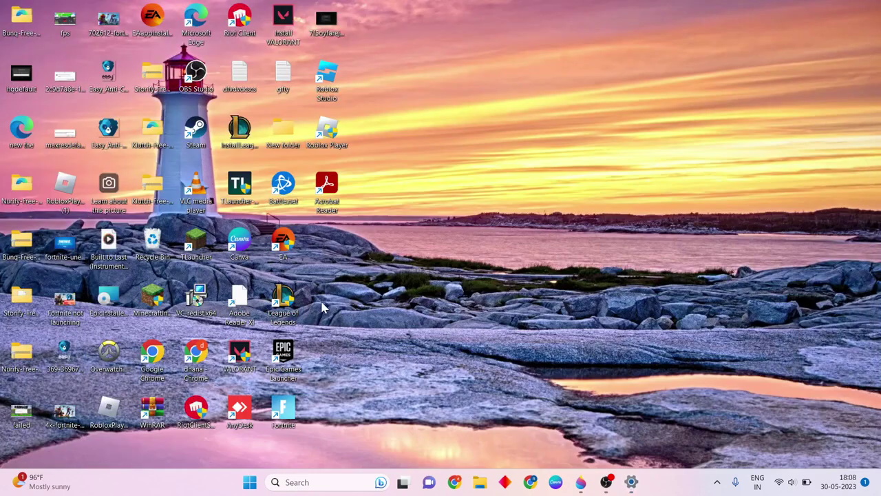
Step: Launch Microsoft Store from Start, search 'roblox', and open the Roblox result
left_click(250, 482)
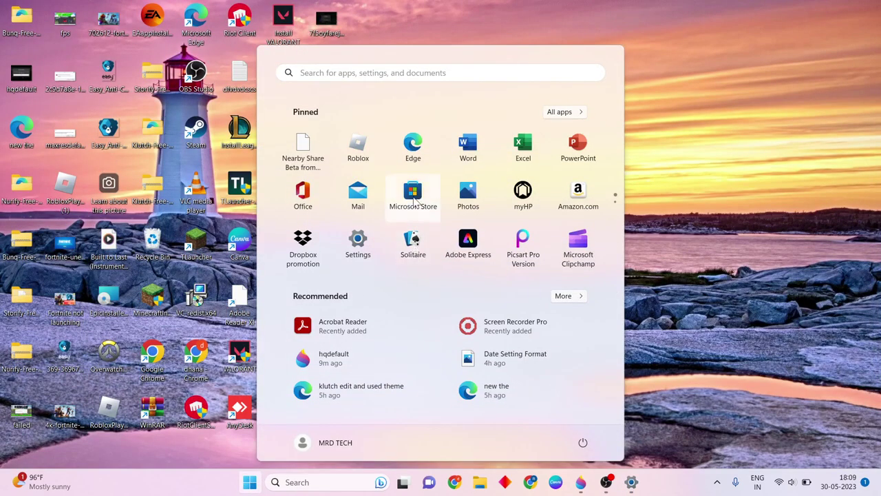
left_click(413, 196)
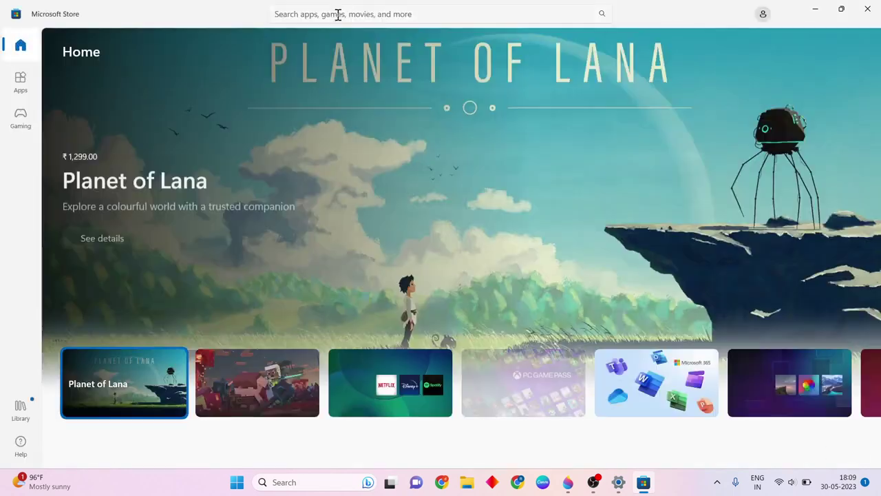
left_click(338, 17)
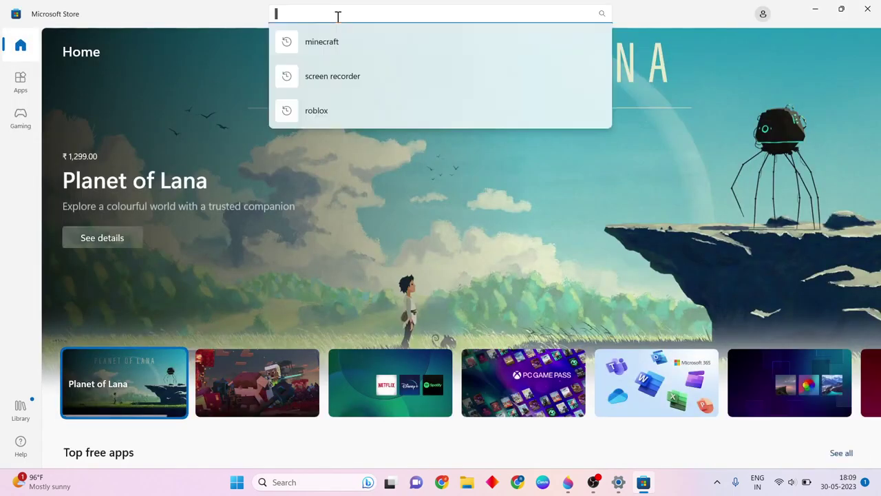
type("roblox")
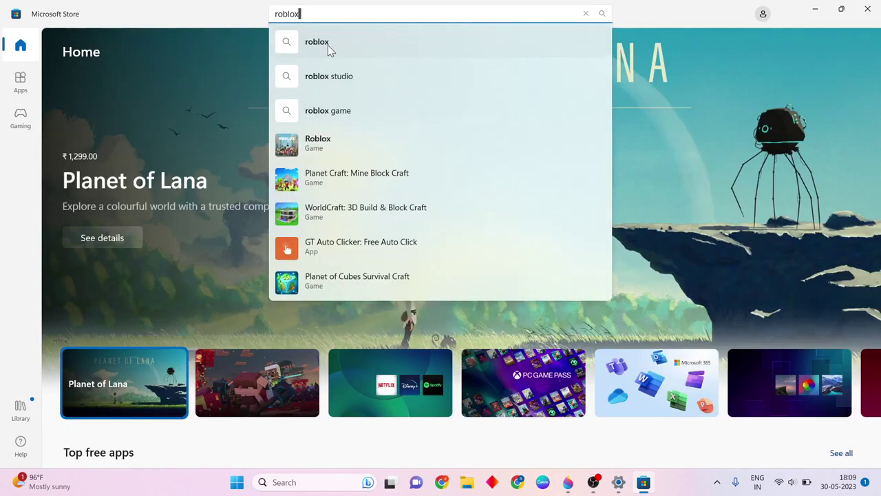
left_click(329, 47)
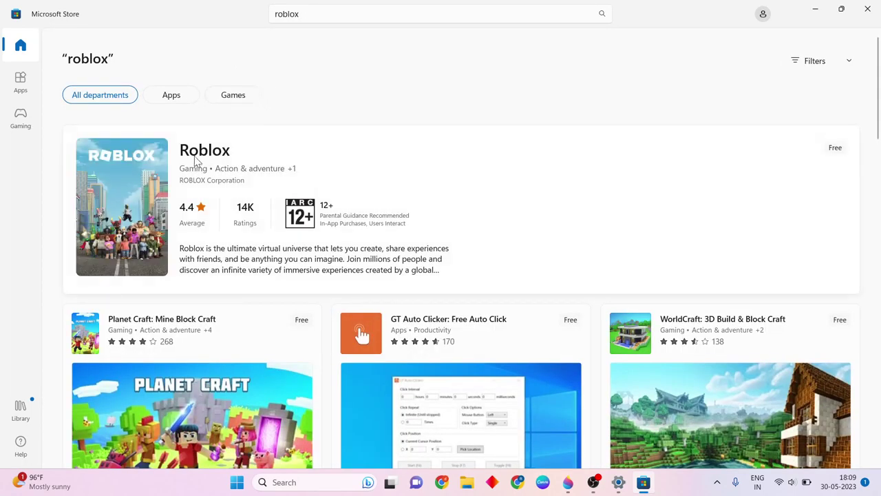
left_click(195, 160)
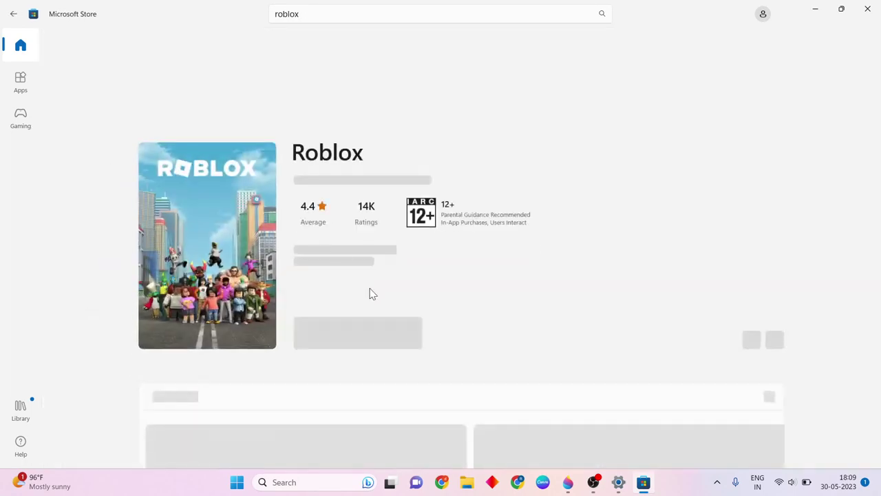